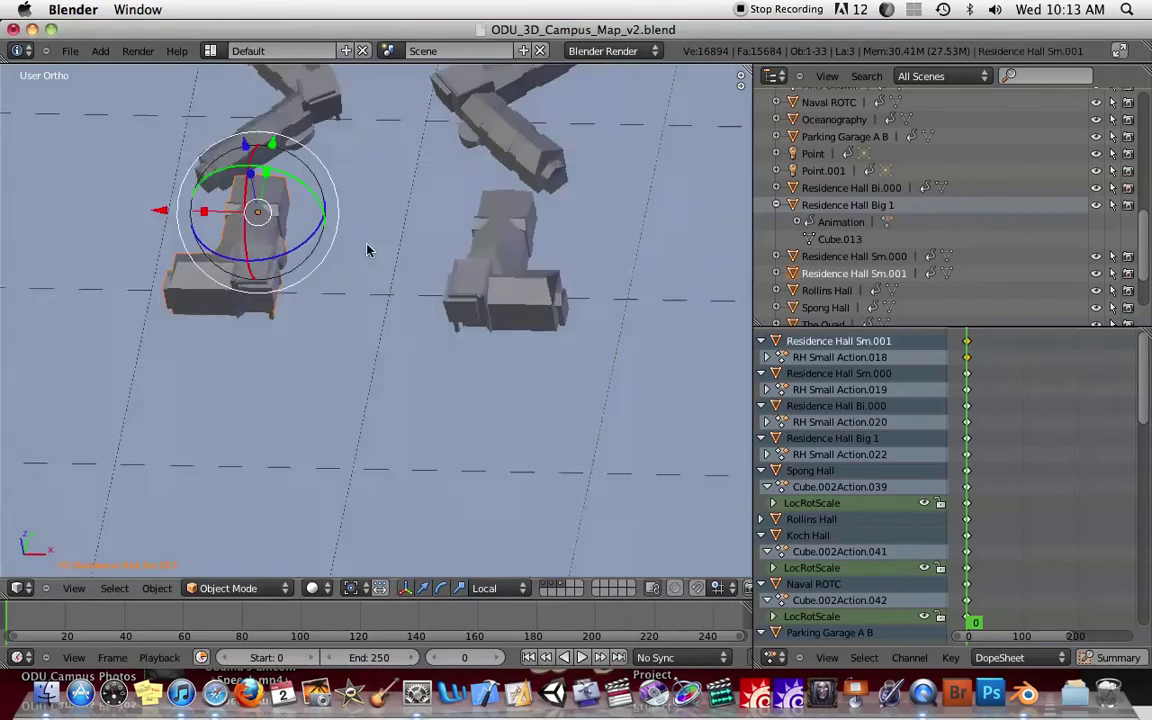
# Step: In Top Ortho view, nudge Residence Hall Sm.001 slightly along its own Y axis
pyautogui.press('KP_7')
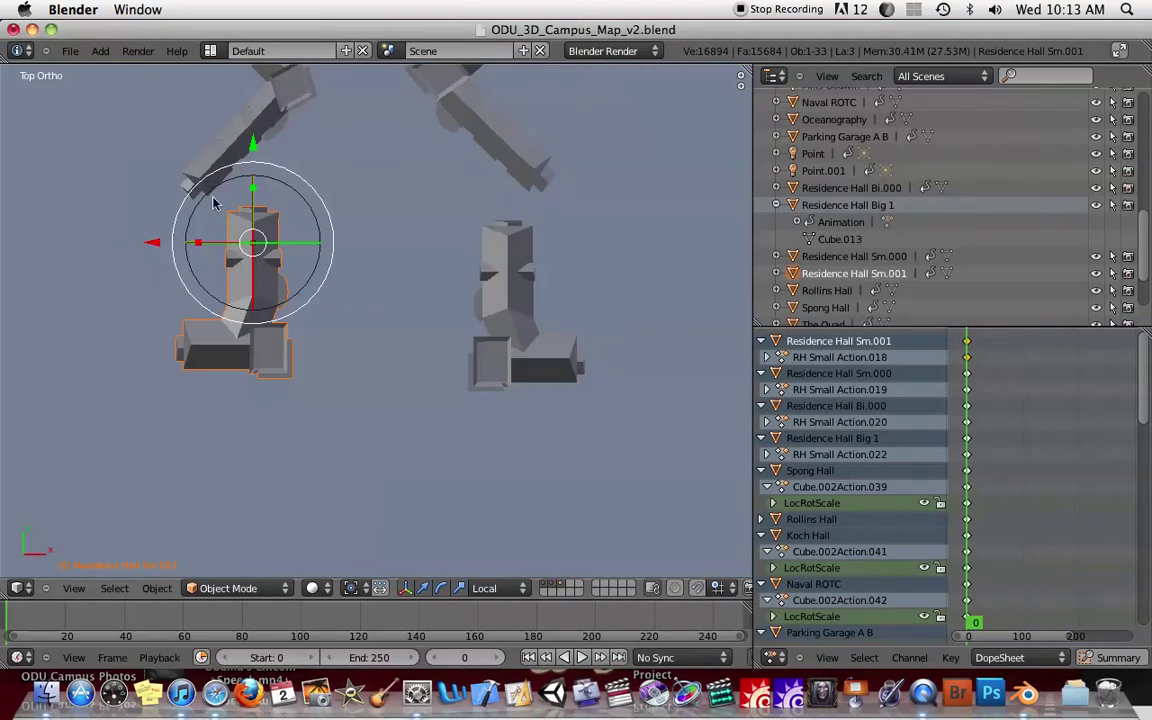
pyautogui.moveTo(251, 136); pyautogui.dragTo(256, 166)
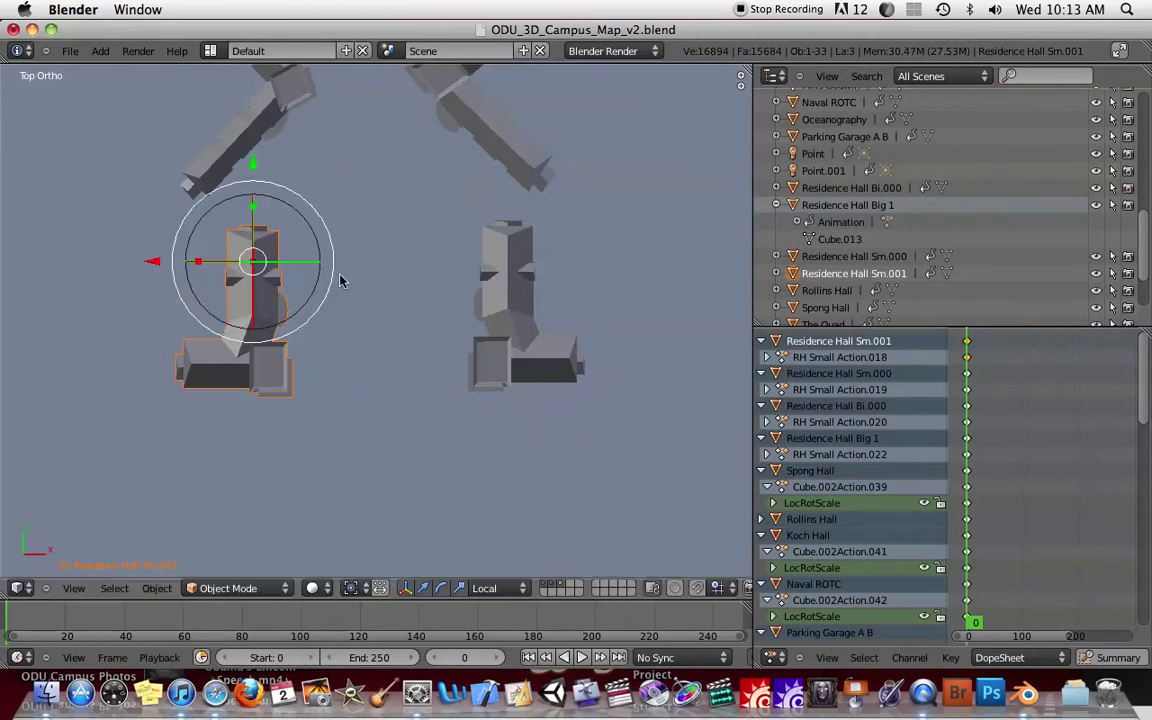
pyautogui.moveTo(322, 250); pyautogui.dragTo(360, 193, button='middle')
# Step: Orbit around the residence halls to check the placement, then return to a centred top view
pyautogui.press('KP_7')
pyautogui.scroll(2, 358, 251)
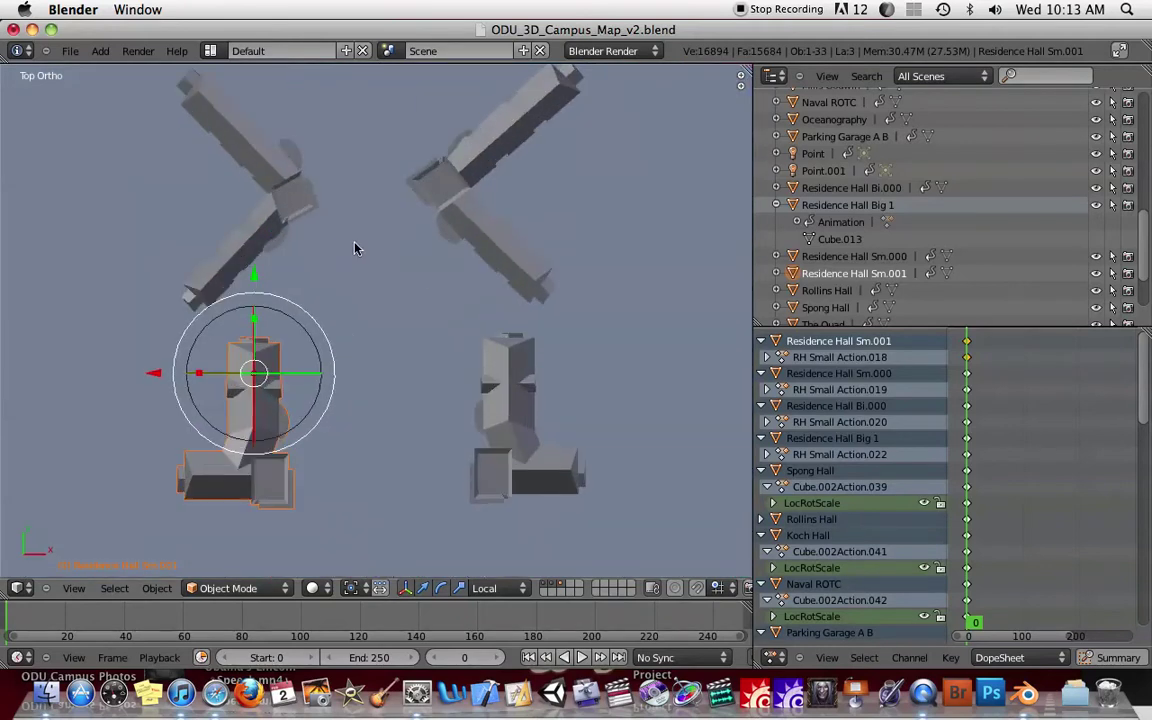
pyautogui.moveTo(313, 300); pyautogui.dragTo(436, 229, button='middle')
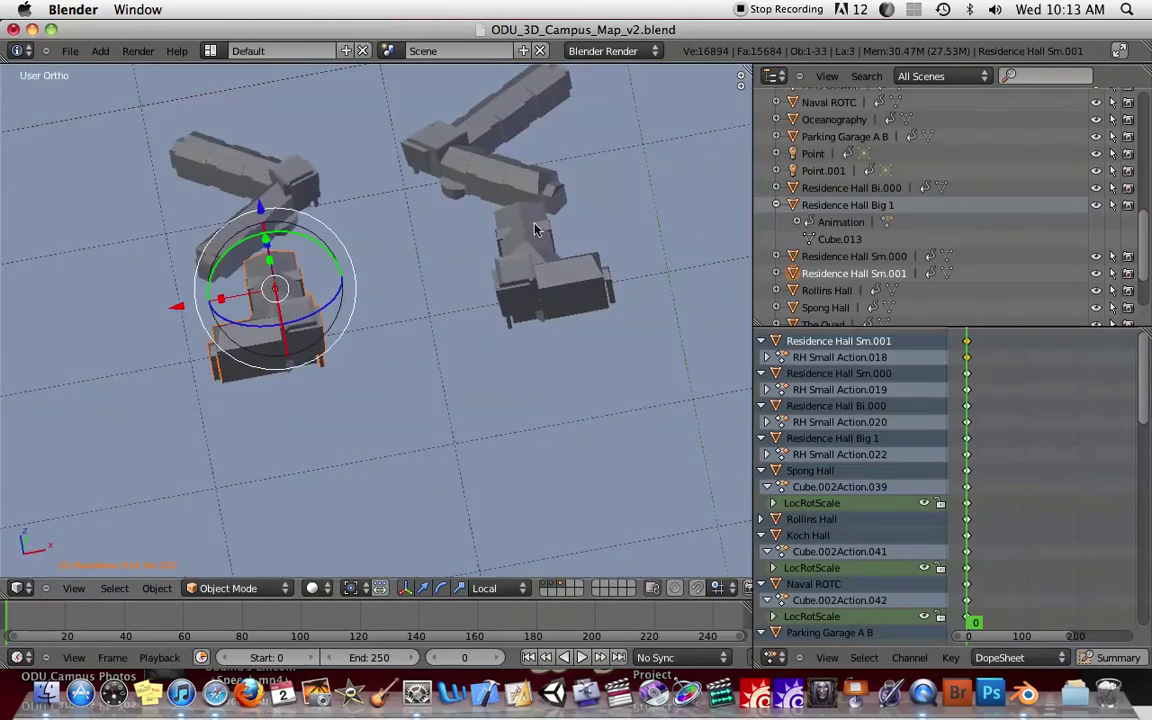
pyautogui.moveTo(565, 255); pyautogui.dragTo(363, 153, button='middle')
pyautogui.press('KP_7')
pyautogui.scroll(2, 288, 275)
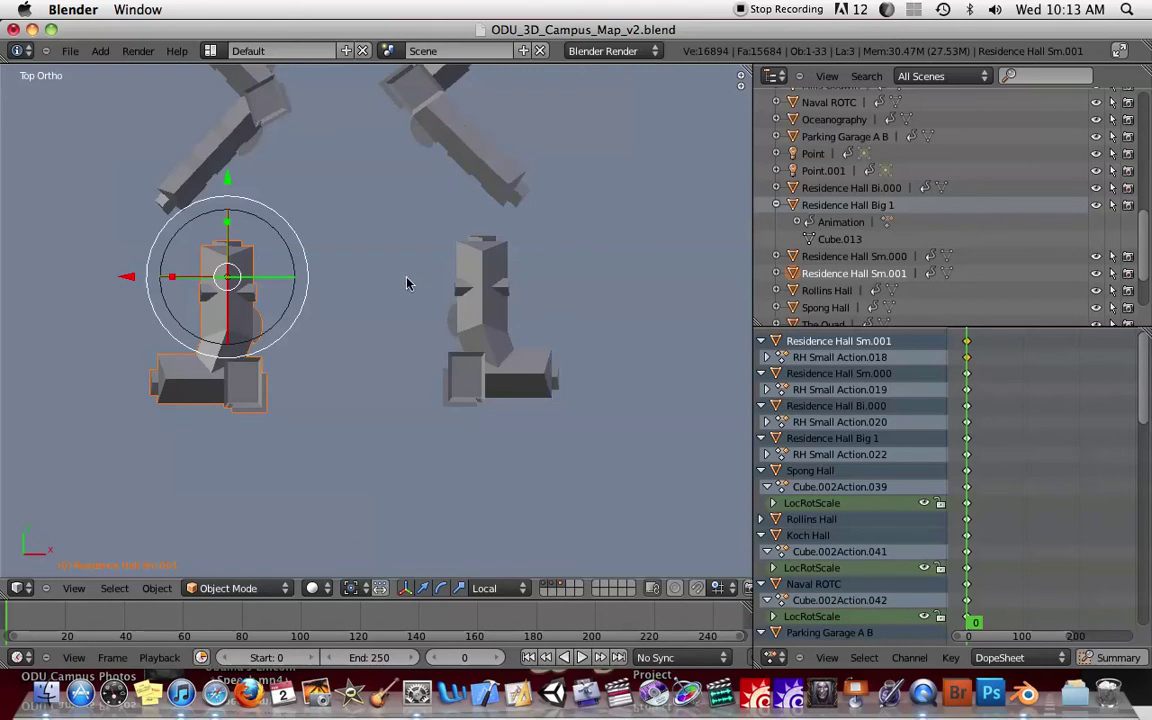
pyautogui.scroll(-1, 327, 280)
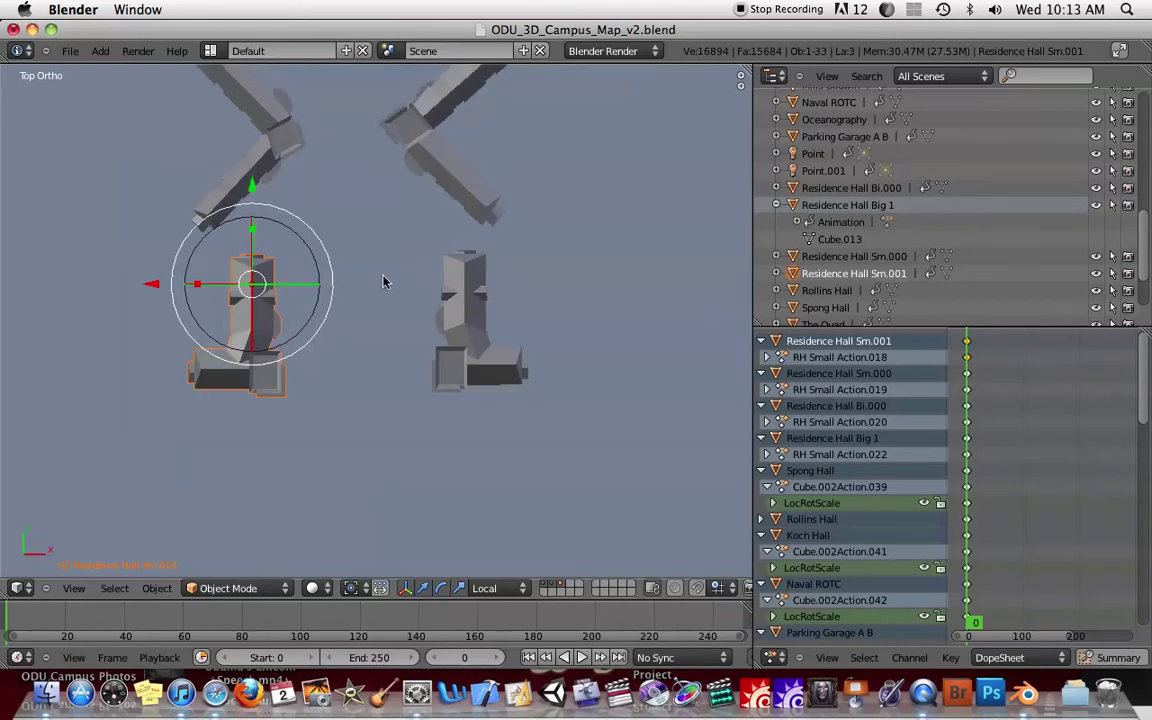
pyautogui.keyDown('shift'); pyautogui.moveTo(343, 245); pyautogui.dragTo(382, 224, button='middle'); pyautogui.keyUp('shift')
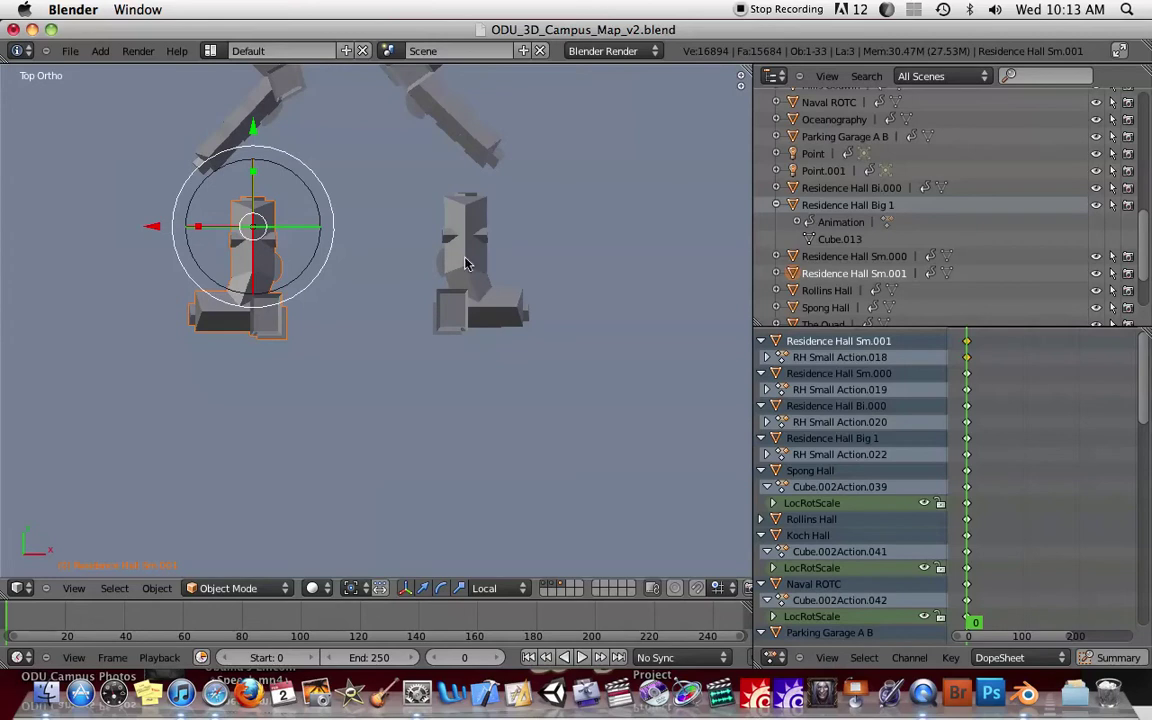
# Step: Delete Residence Hall Sm.001 and duplicate Residence Hall Sm.000 in place
pyautogui.press('x')
pyautogui.click(205, 260)
pyautogui.rightClick(430, 251)
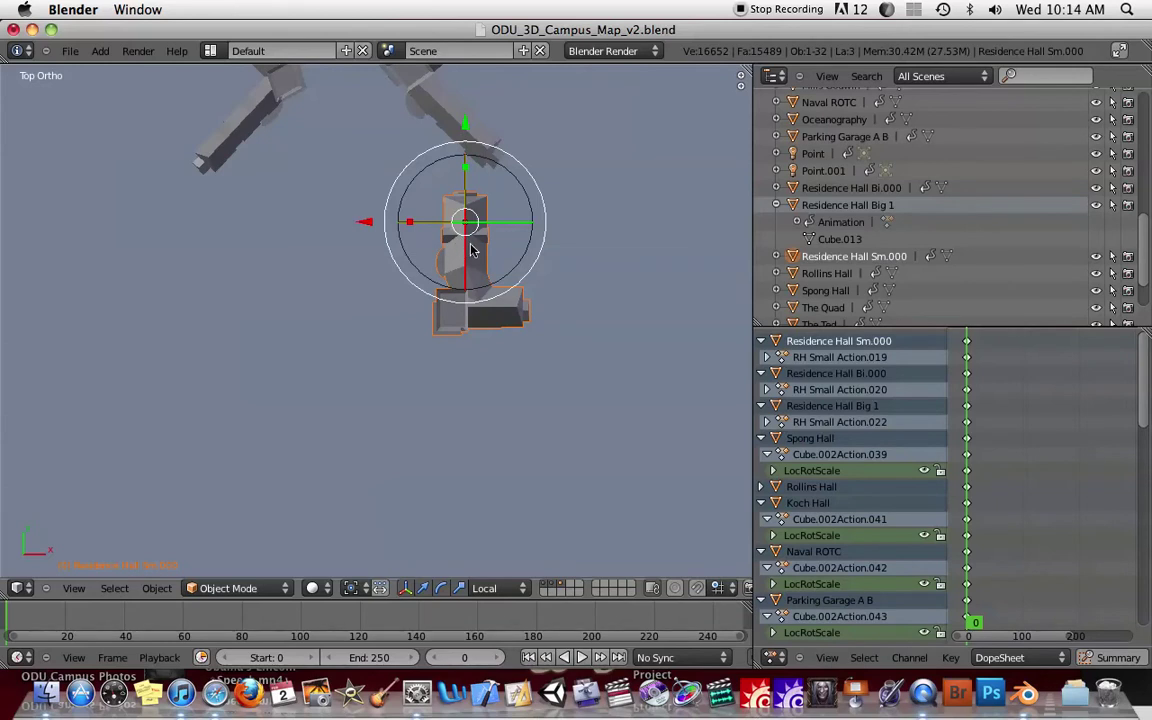
pyautogui.hotkey('shift', 'd')
pyautogui.press('Escape')
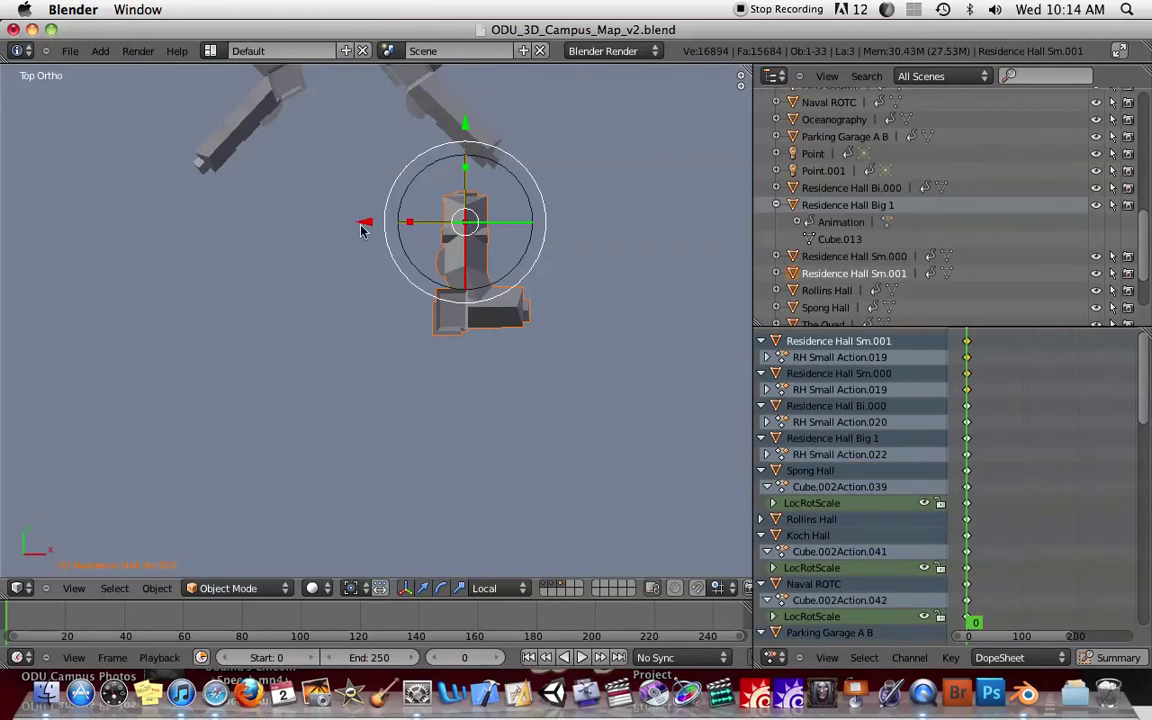
# Step: Slide the duplicate along X to sit beside the original hall, at frame 0
pyautogui.press('g')
pyautogui.press('x')
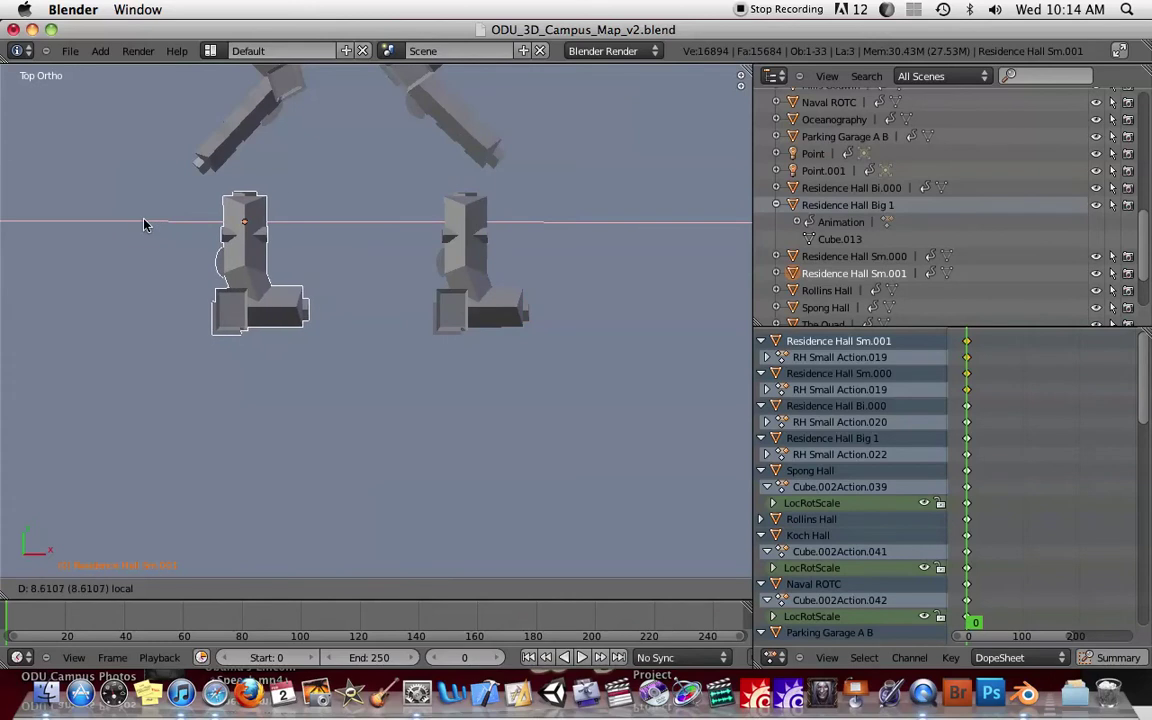
pyautogui.click(145, 224)
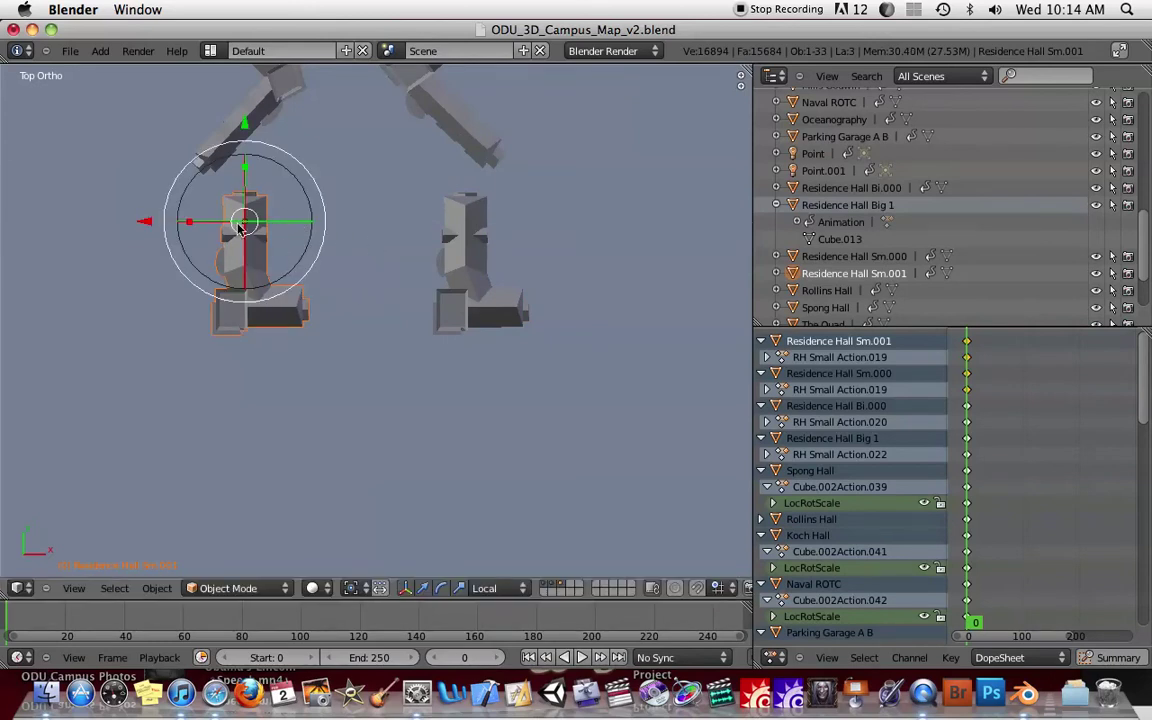
pyautogui.click(8, 622)
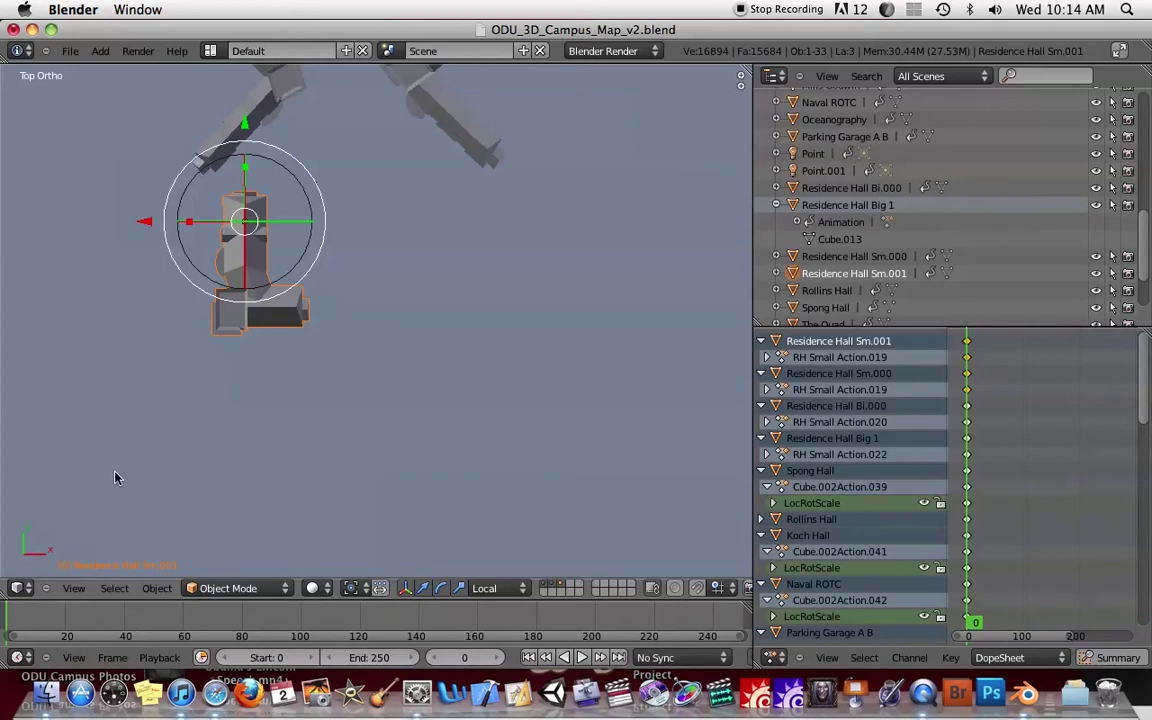
pyautogui.moveTo(140, 224); pyautogui.dragTo(360, 226)
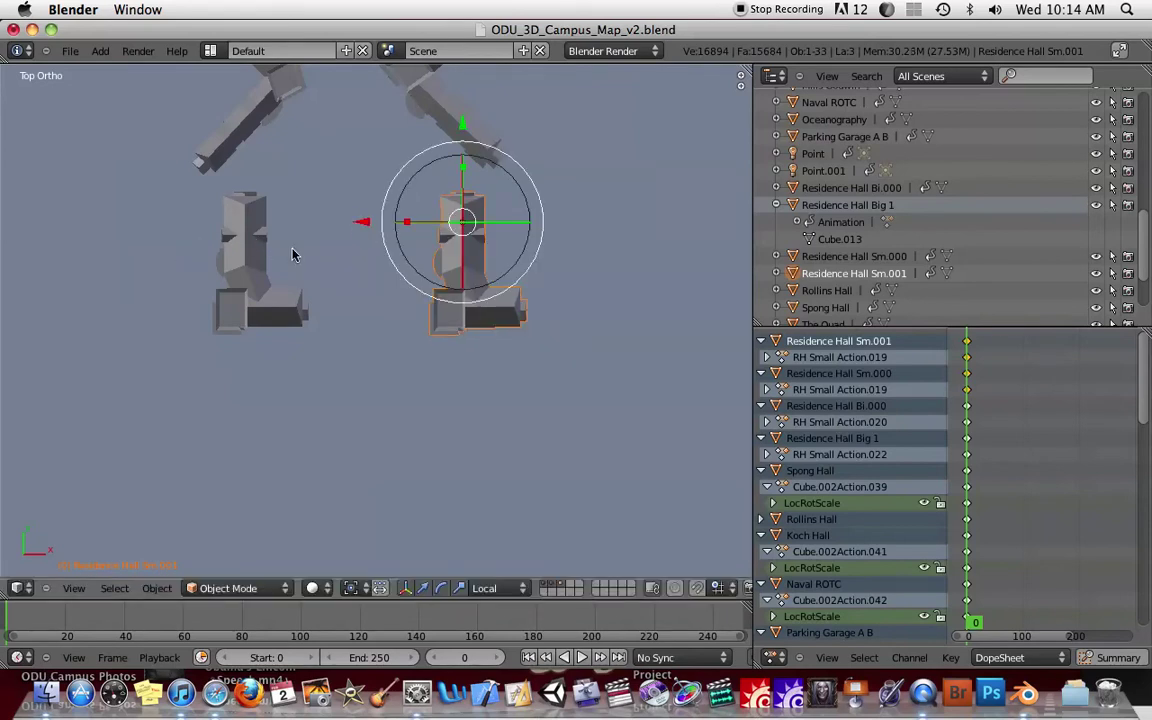
# Step: Check that Sm.000 and Sm.001 both use RH Small Action.019 in the Dope Sheet, and pan to frame both halls
pyautogui.click(767, 357)
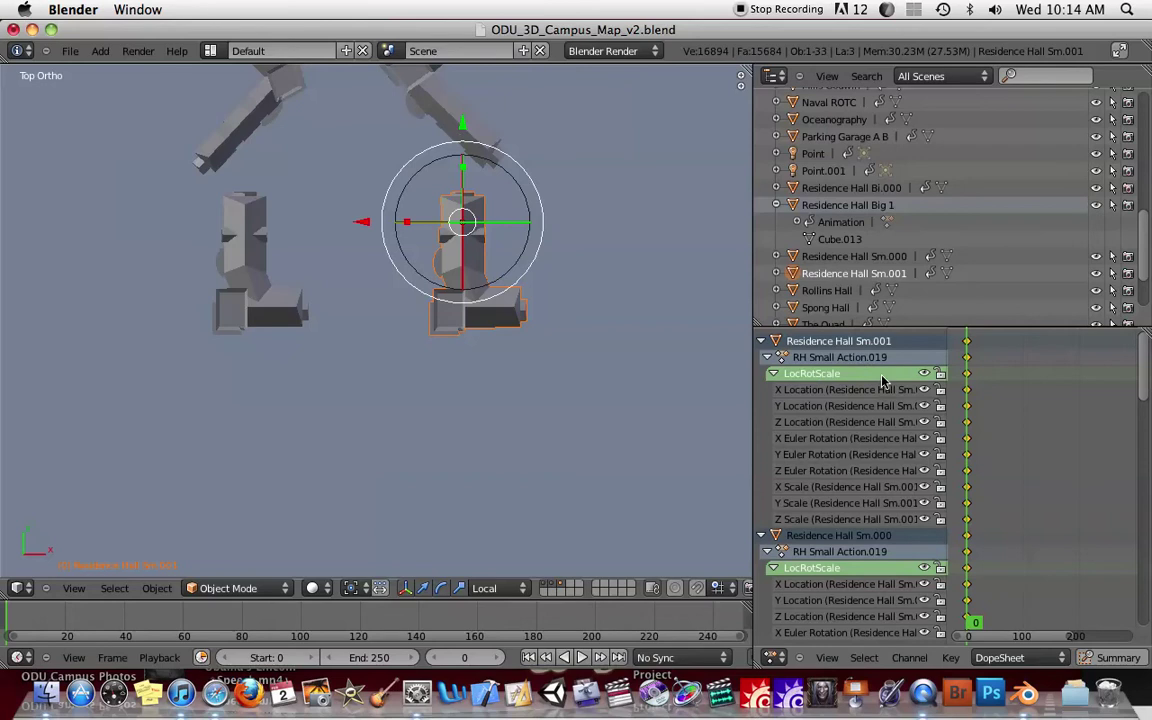
pyautogui.click(865, 557)
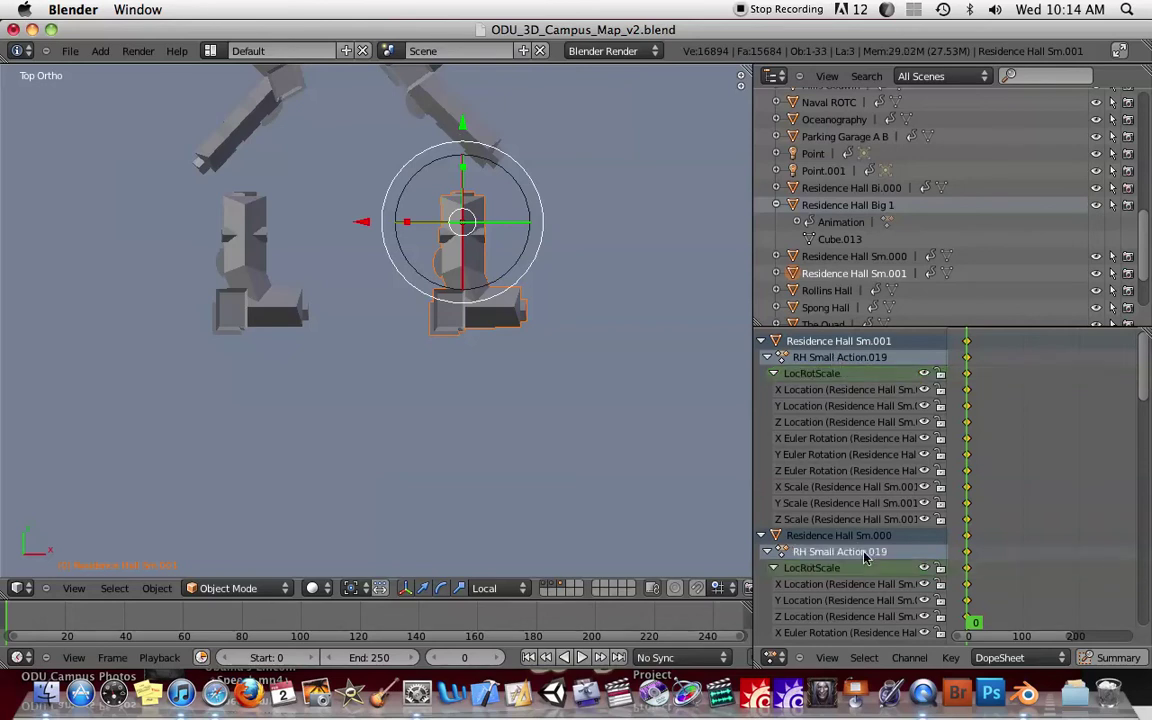
pyautogui.click(880, 358)
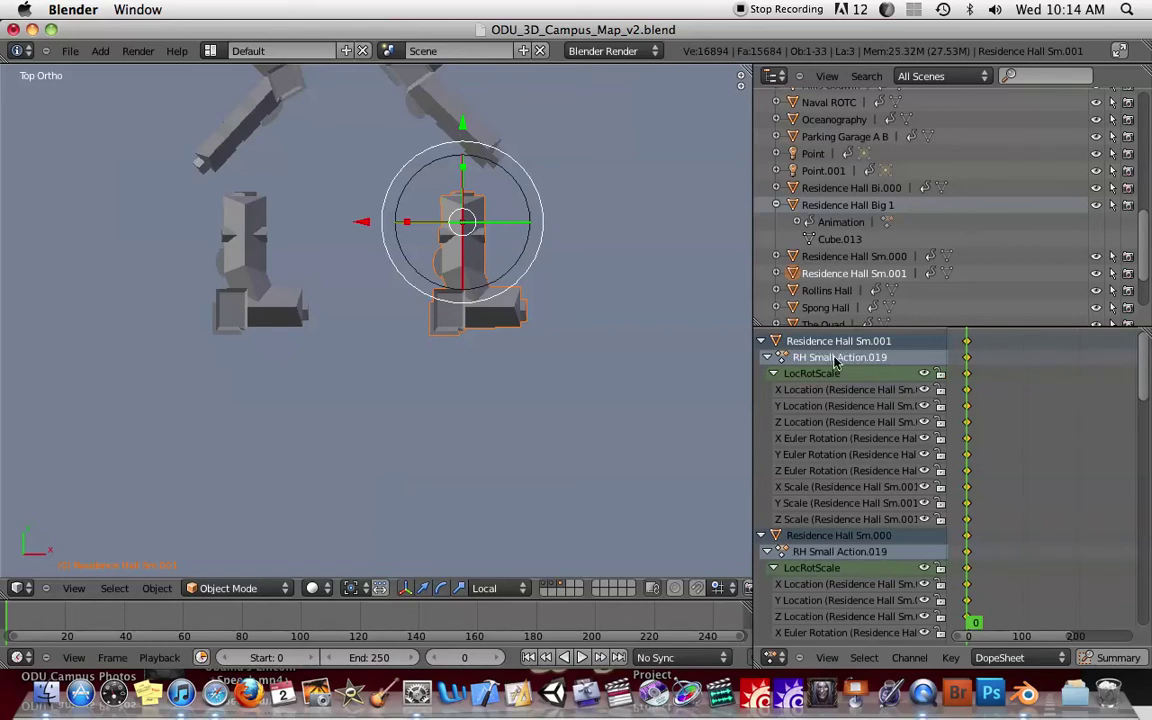
pyautogui.click(838, 375)
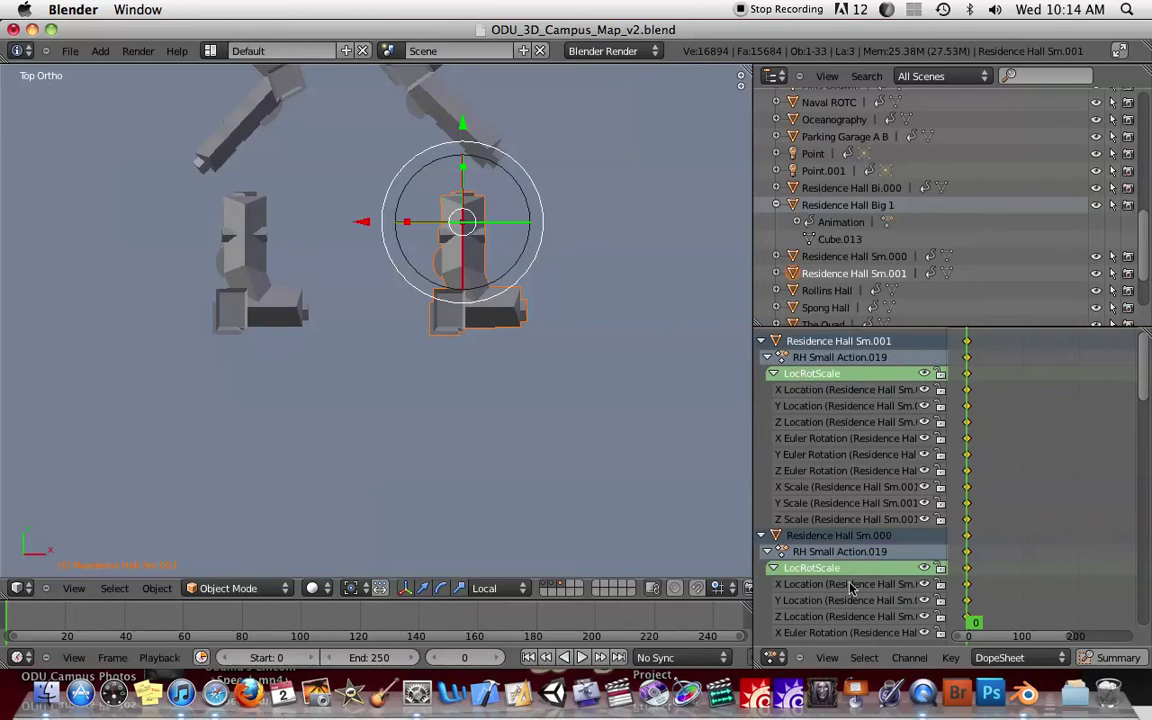
pyautogui.scroll(-3, 855, 561)
pyautogui.scroll(3, 800, 535)
pyautogui.keyDown('shift'); pyautogui.moveTo(440, 205); pyautogui.dragTo(543, 373, button='middle'); pyautogui.keyUp('shift')
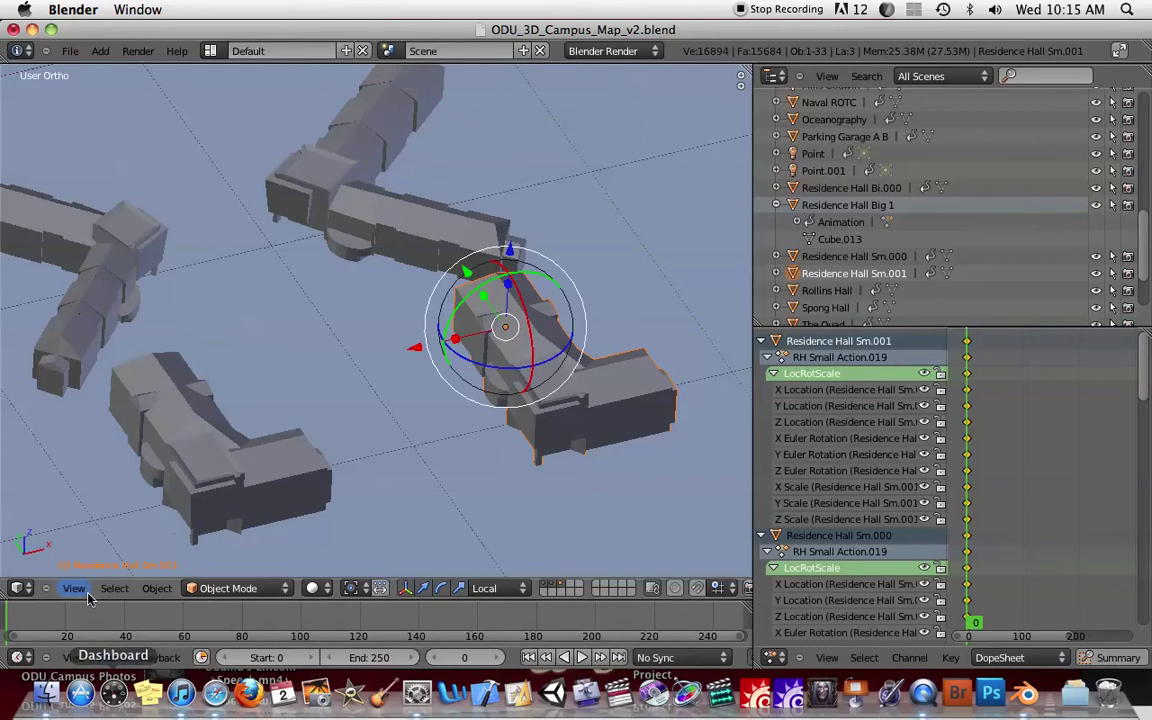
# Step: Orbit around the selected small hall and bring up Object > Make Single User
pyautogui.moveTo(474, 334); pyautogui.dragTo(537, 362, button='middle')
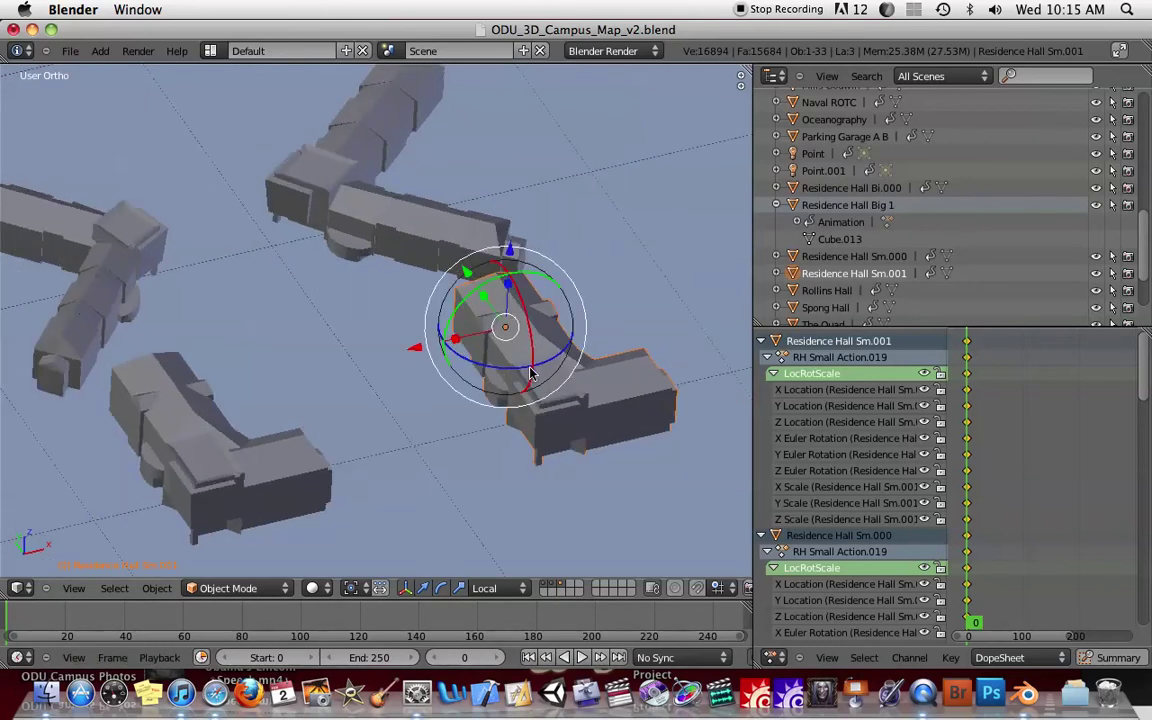
pyautogui.moveTo(601, 393); pyautogui.dragTo(613, 422, button='middle')
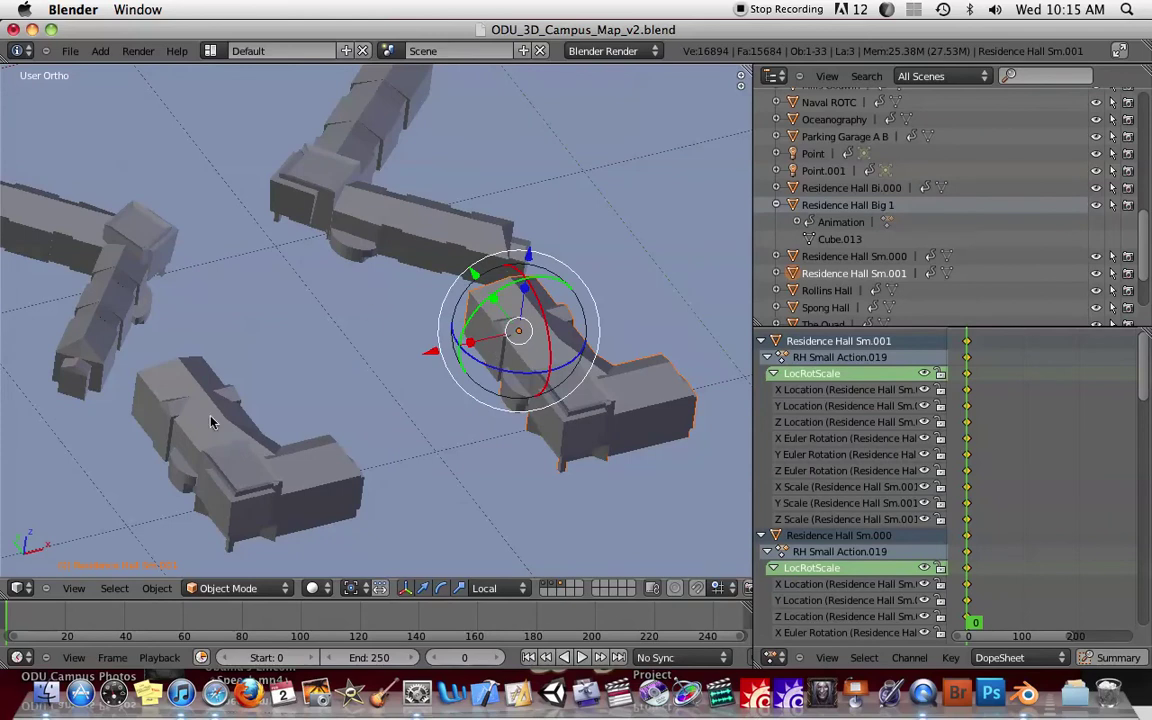
pyautogui.click(167, 590)
pyautogui.moveTo(214, 285)
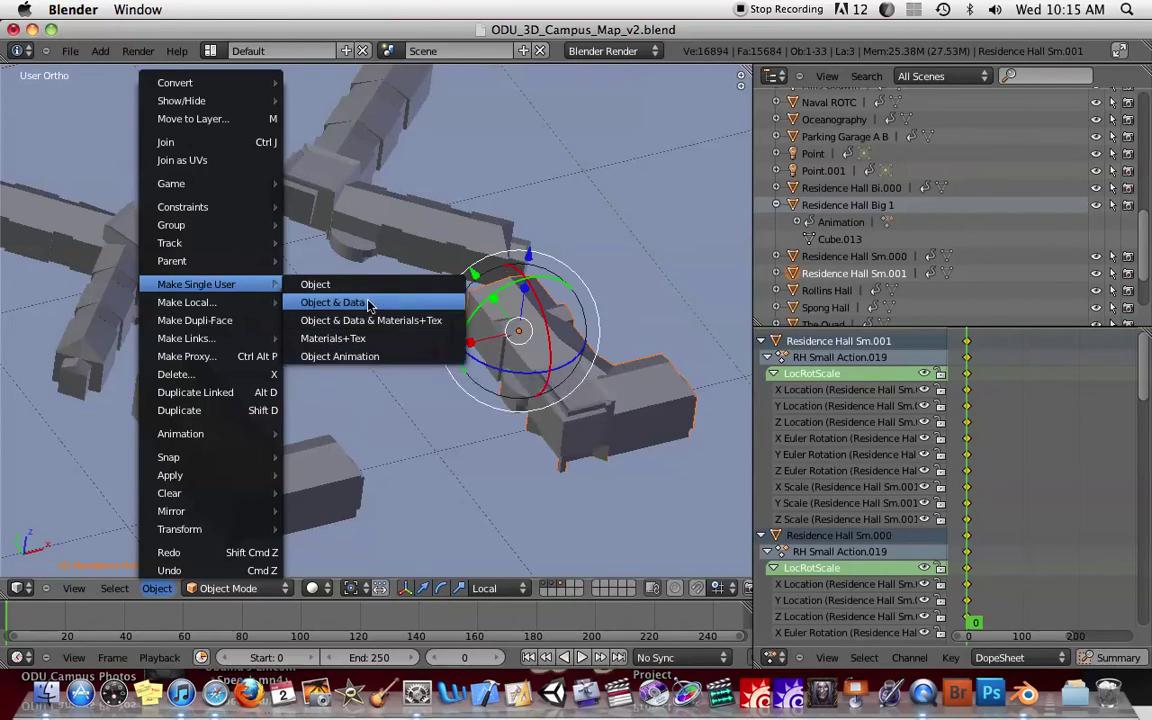
# Step: Make object animation single-user for both small halls, creating RH Small Action.027 and .028
pyautogui.click(376, 357)
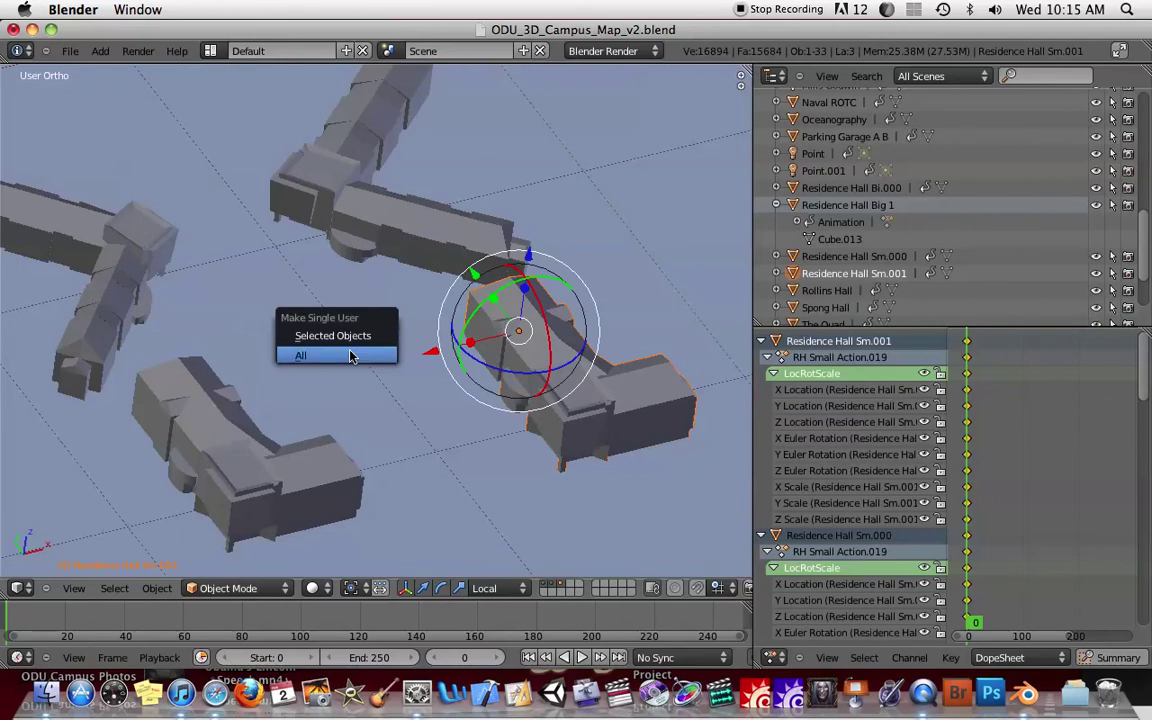
pyautogui.click(352, 355)
pyautogui.rightClick(205, 430)
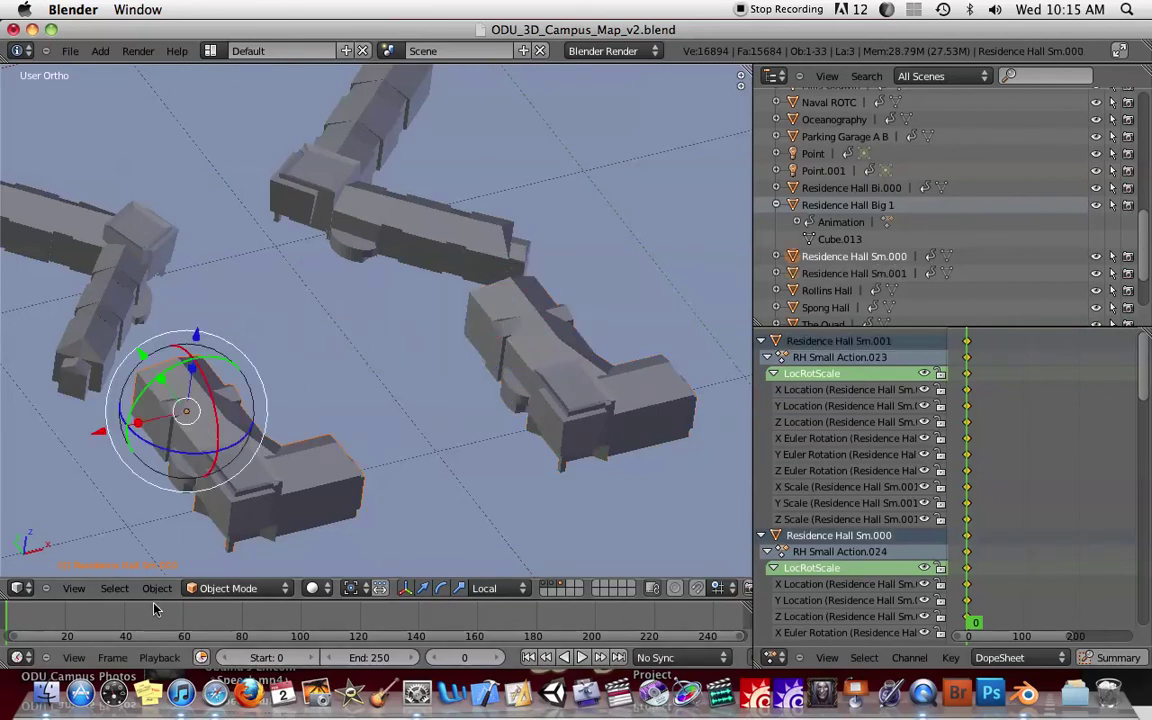
pyautogui.click(156, 588)
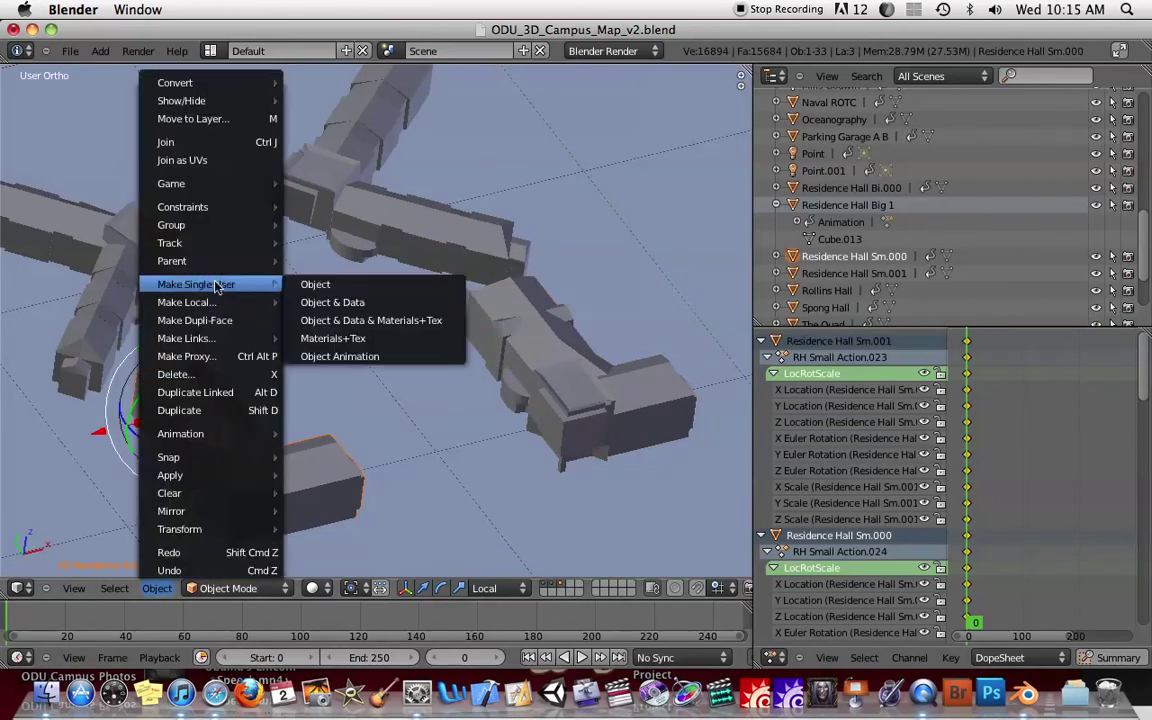
pyautogui.click(370, 356)
pyautogui.click(370, 356)
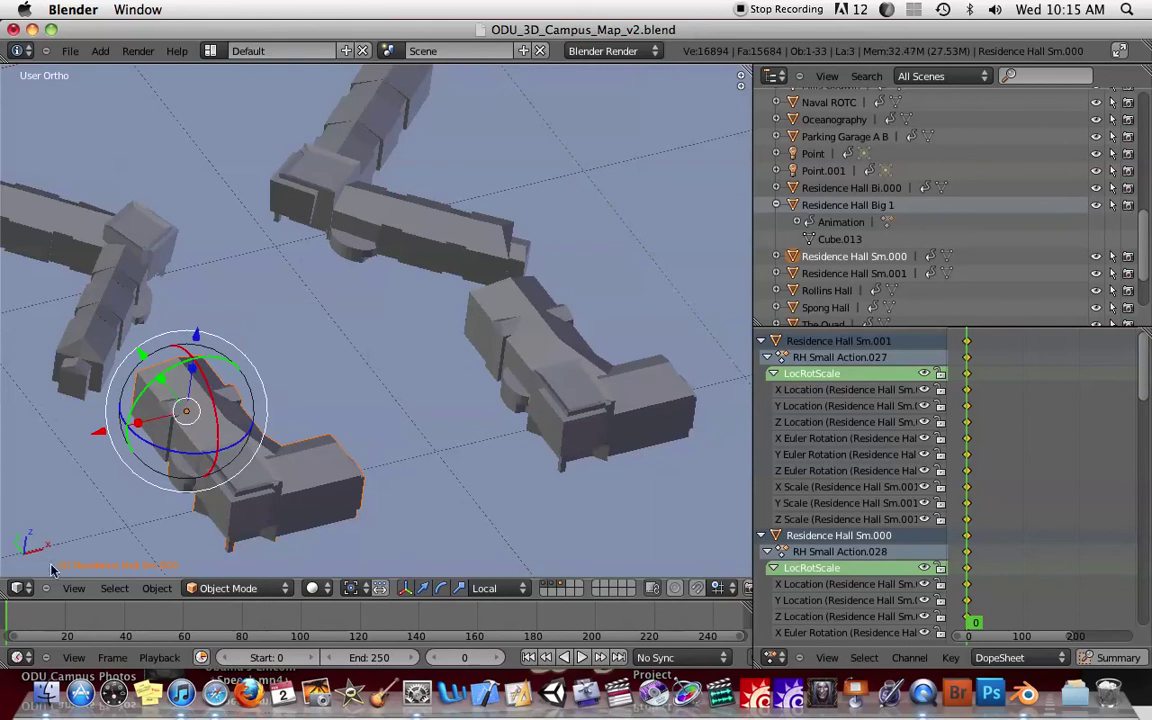
# Step: Make Residence Hall Sm.000's object and data single-user, then select Sm.001
pyautogui.click(20, 626)
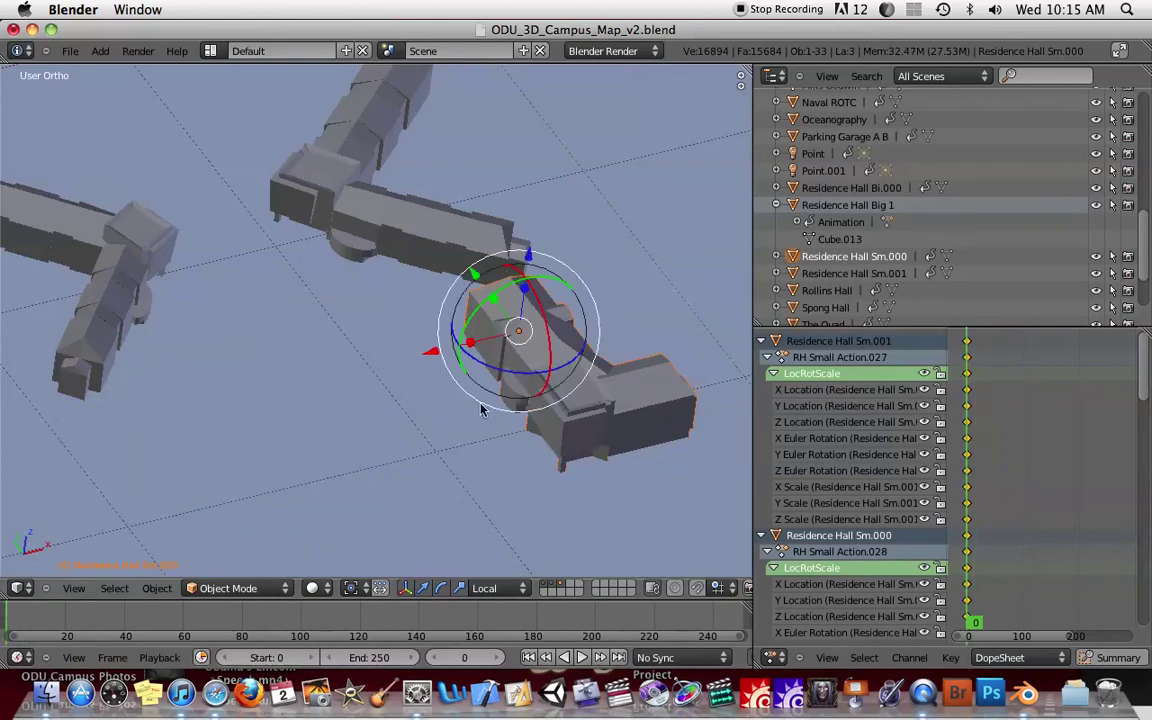
pyautogui.press('g')
pyautogui.press('x')
pyautogui.press('x')
pyautogui.rightClick(135, 425)
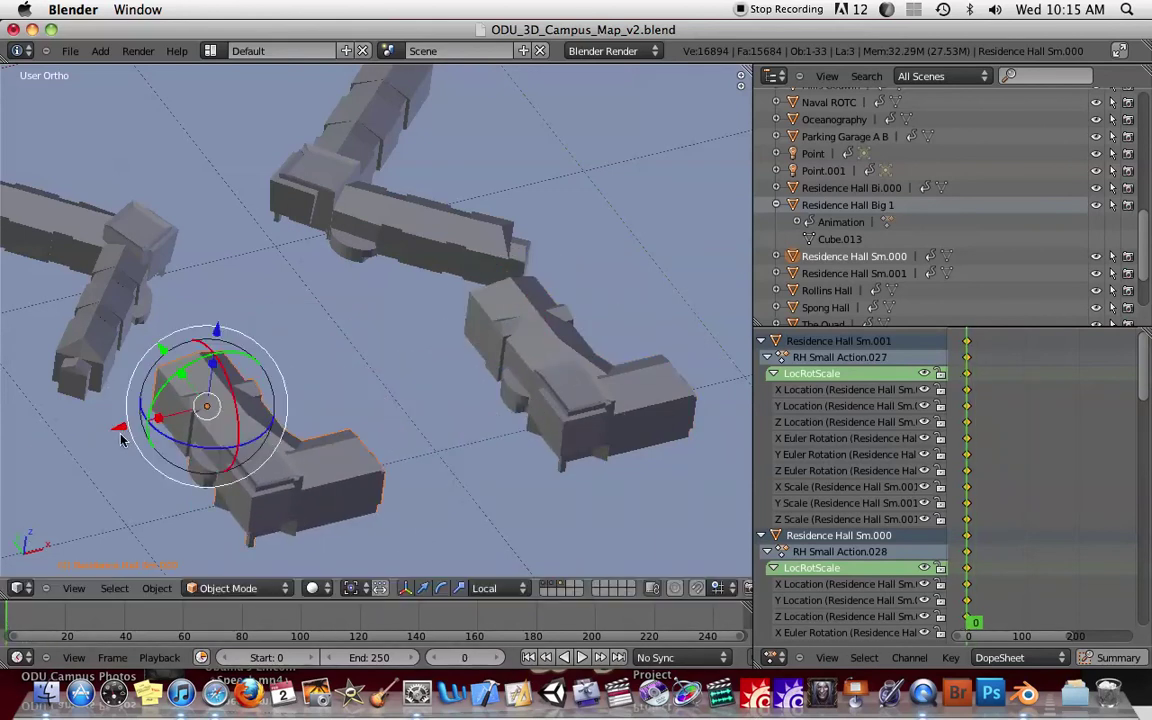
pyautogui.click(157, 588)
pyautogui.moveTo(268, 285)
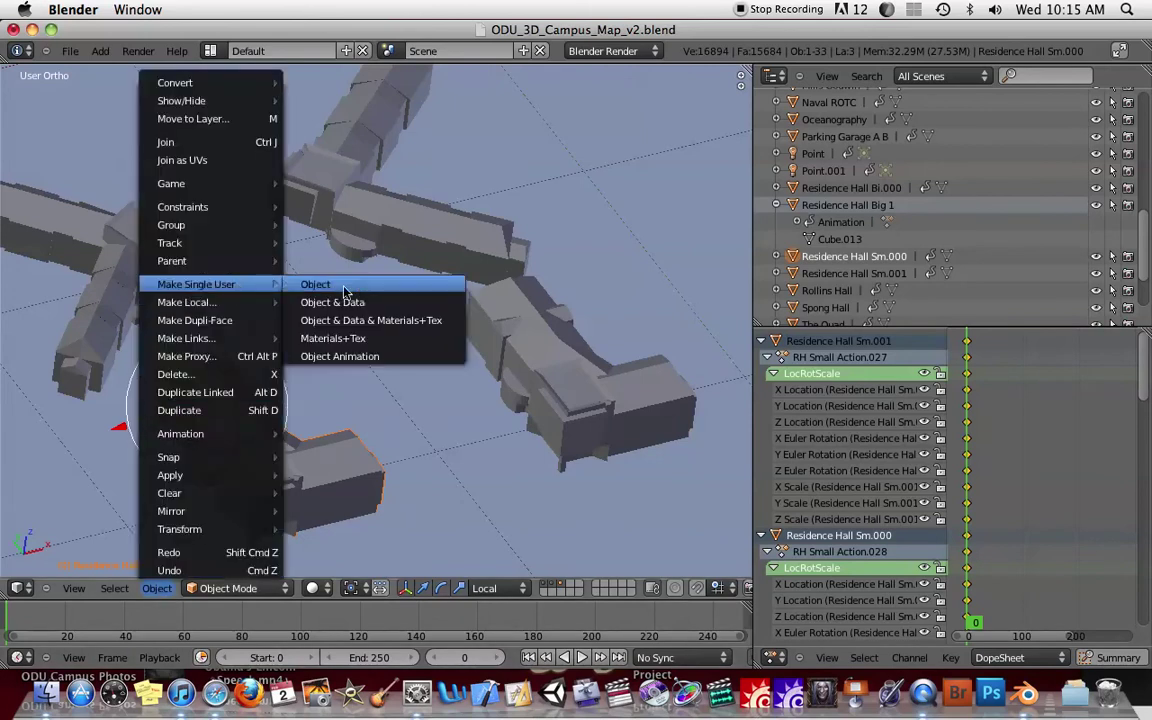
pyautogui.click(348, 303)
pyautogui.click(316, 279)
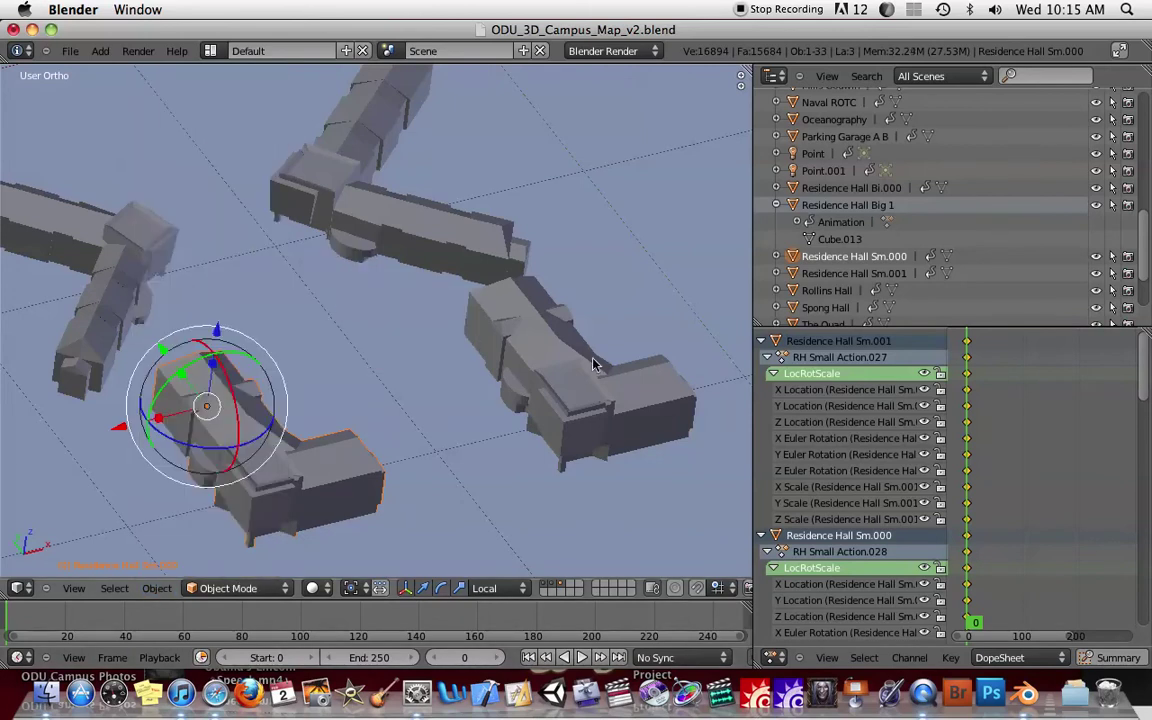
pyautogui.rightClick(452, 318)
# Step: Make Residence Hall Sm.001's object and data single-user for all
pyautogui.click(157, 588)
pyautogui.moveTo(235, 285)
pyautogui.click(355, 302)
pyautogui.click(290, 297)
# Step: Scrub the animation from frame 0 to 64, orbit around the hall, and switch to QuickTime Player
pyautogui.moveTo(72, 628)
pyautogui.mouseDown()
pyautogui.moveTo(197, 626)
pyautogui.moveTo(10, 640)
pyautogui.mouseUp()
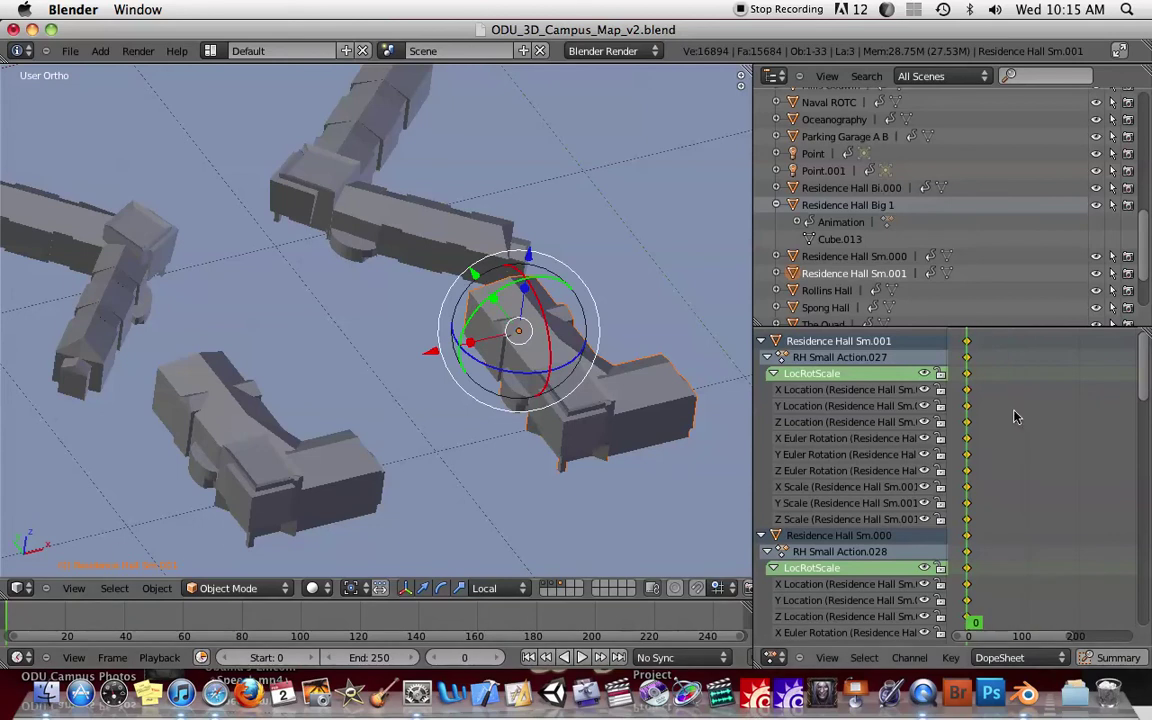
pyautogui.click(867, 363)
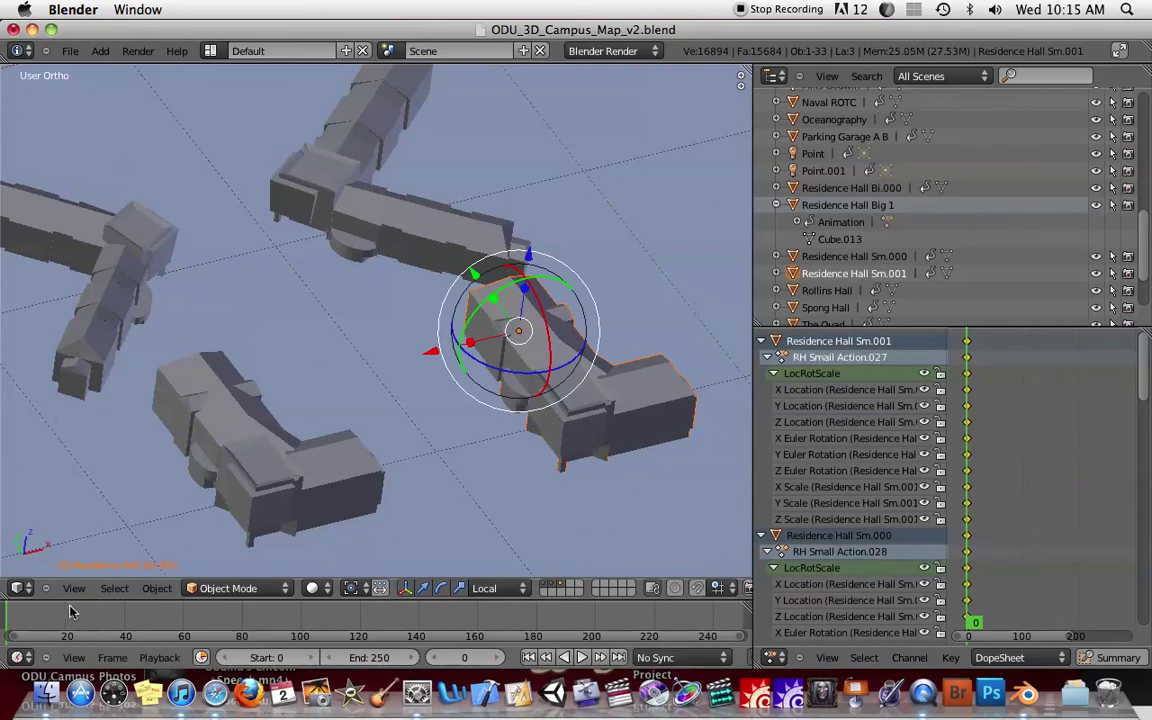
pyautogui.moveTo(589, 293); pyautogui.dragTo(419, 313, button='middle')
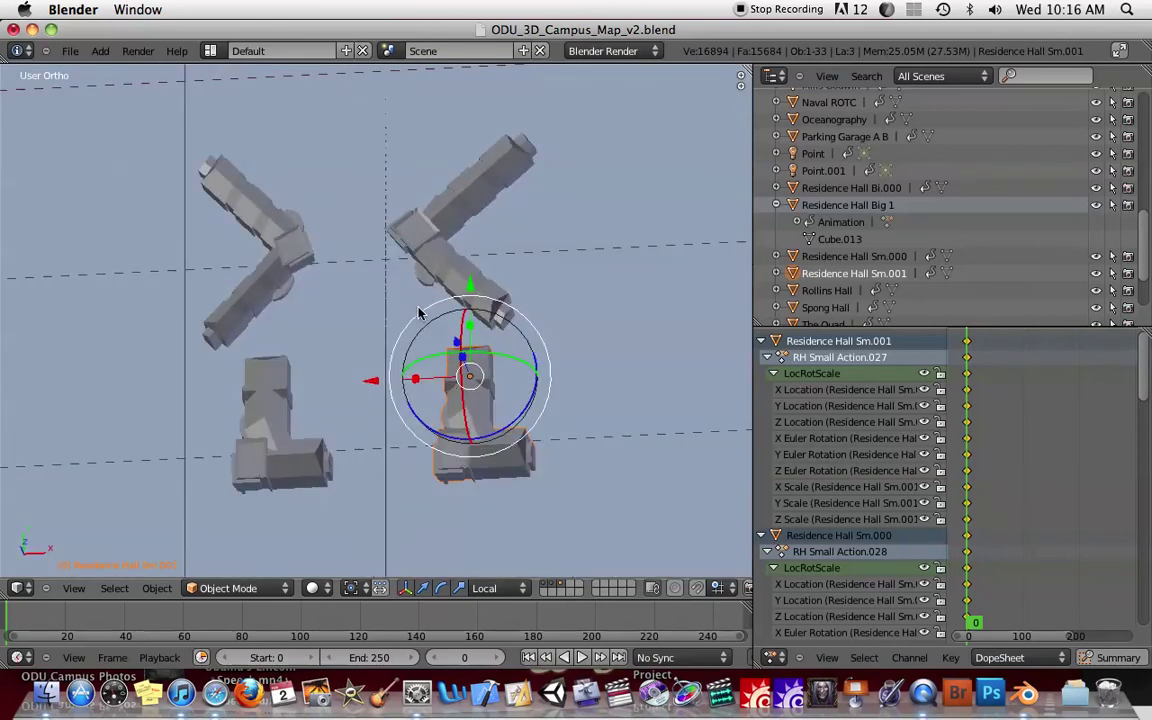
pyautogui.click(925, 693)
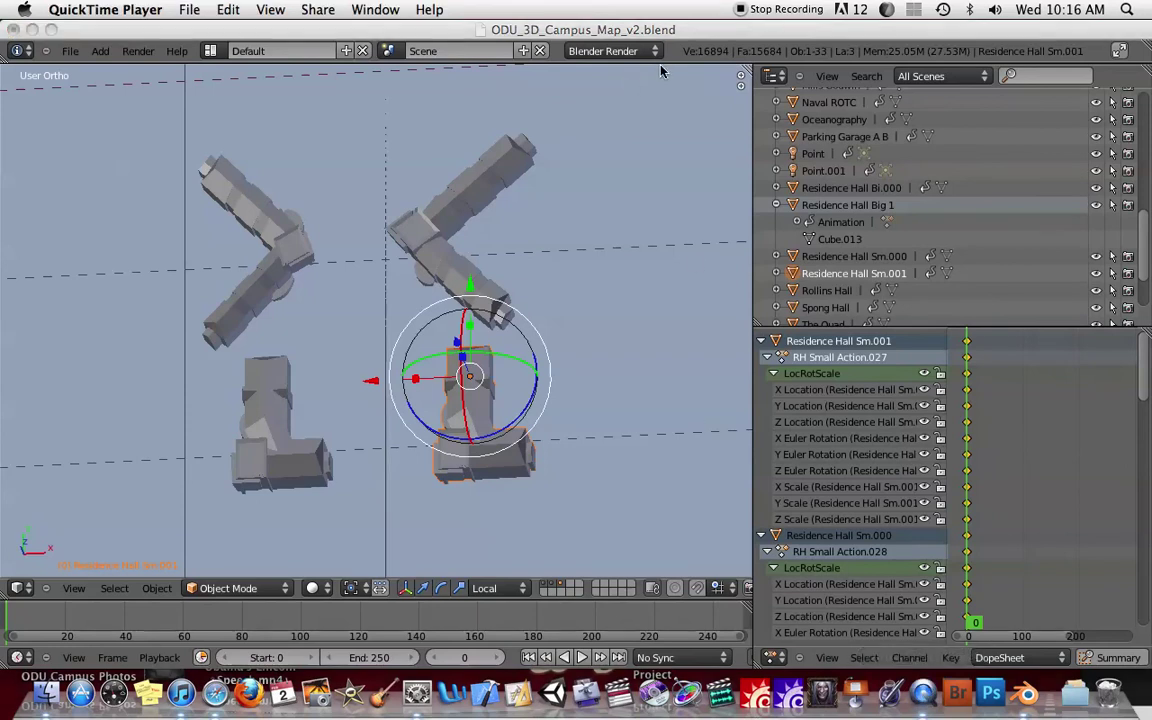